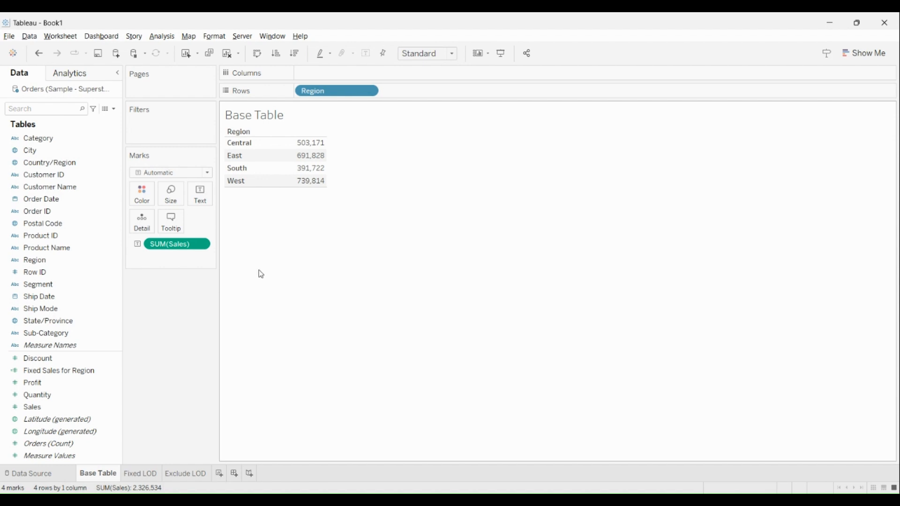
Add State/Province to the rows of the Base Table sheet after Region and remove it again
drag(49, 322, 412, 91)
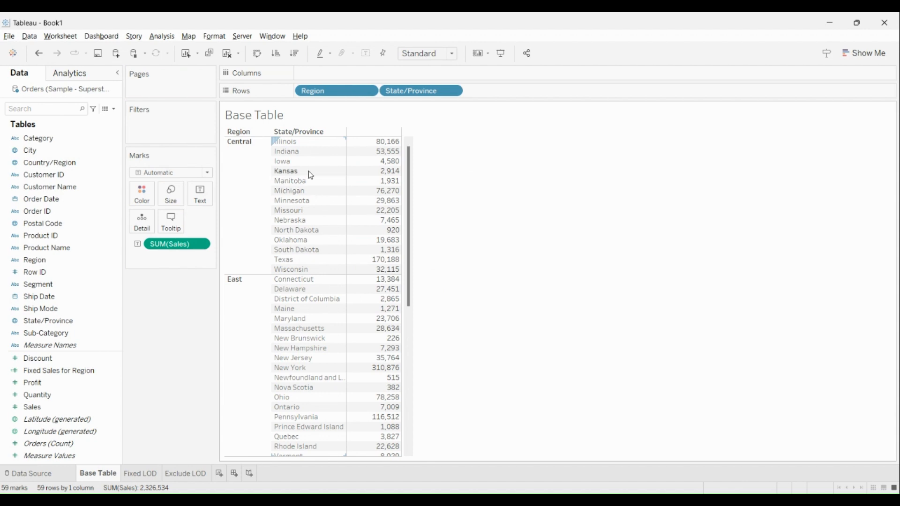
drag(421, 91, 177, 311)
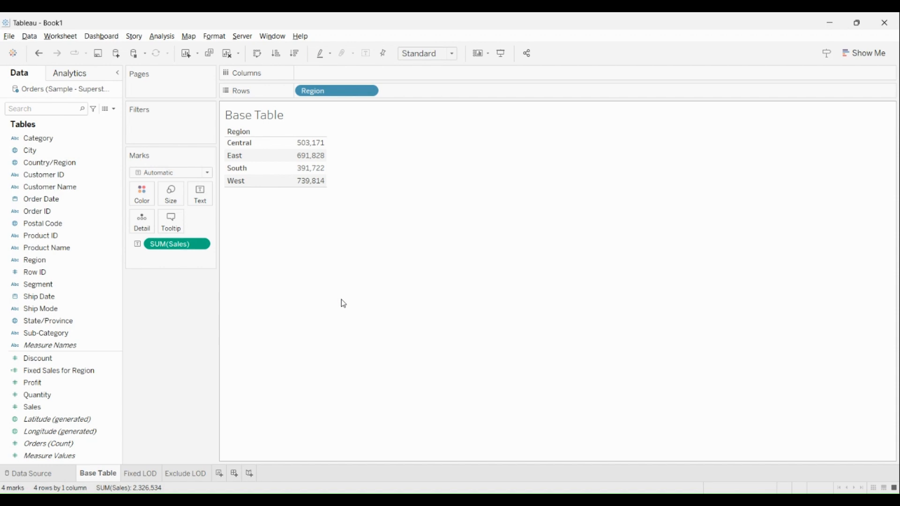
On the Exclude LOD sheet, build a table of Sales by Region and increase its row height
click(194, 474)
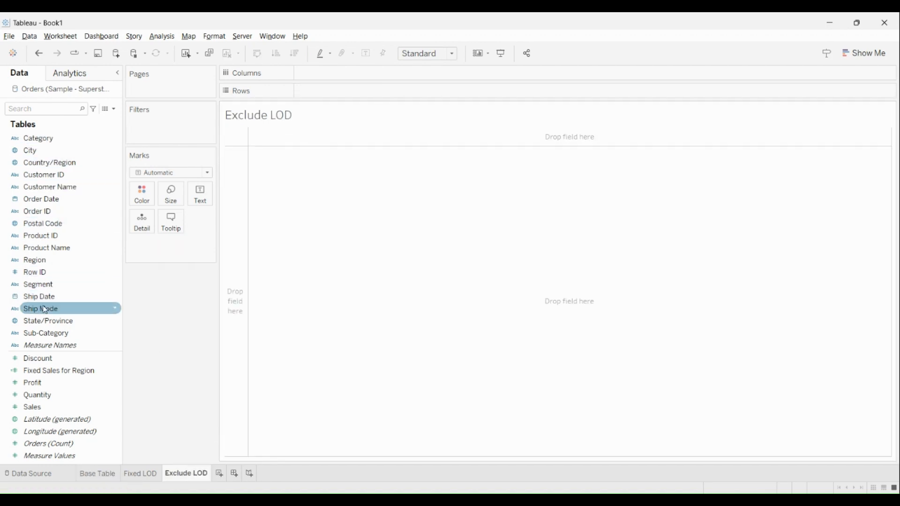
drag(42, 260, 362, 88)
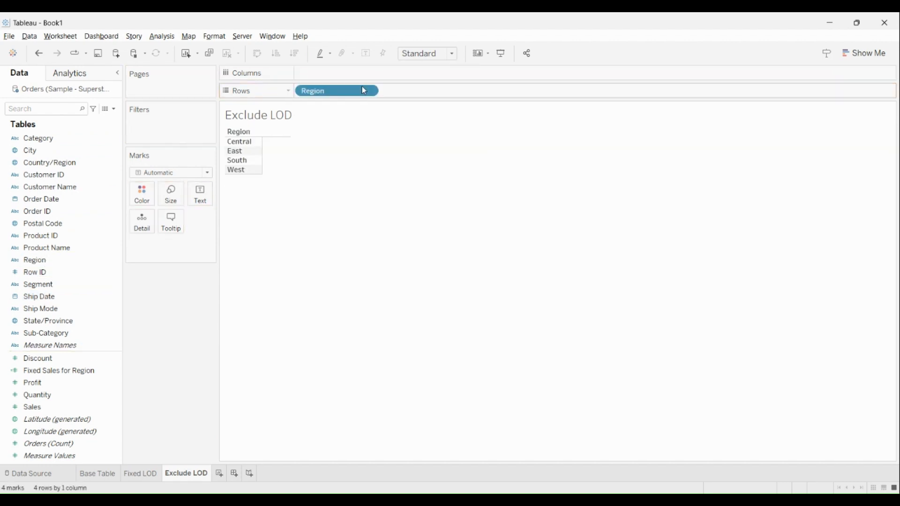
drag(47, 406, 307, 176)
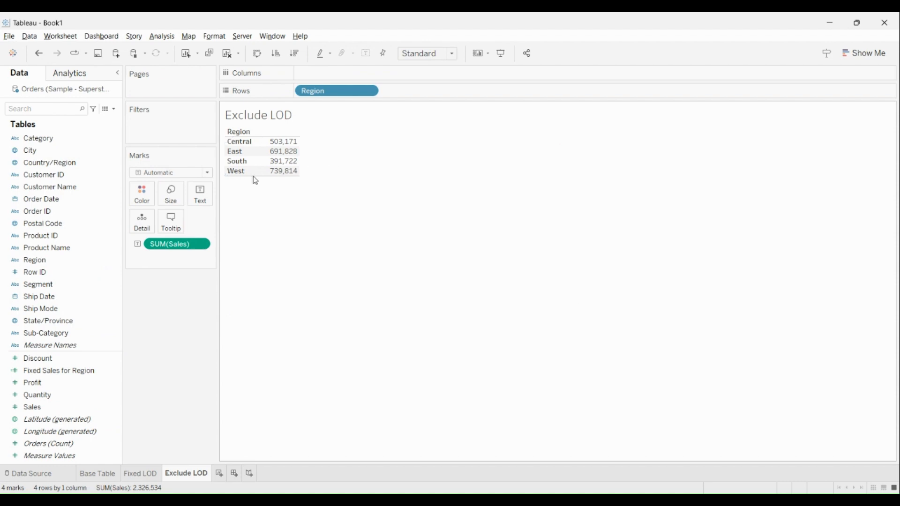
drag(251, 176, 261, 192)
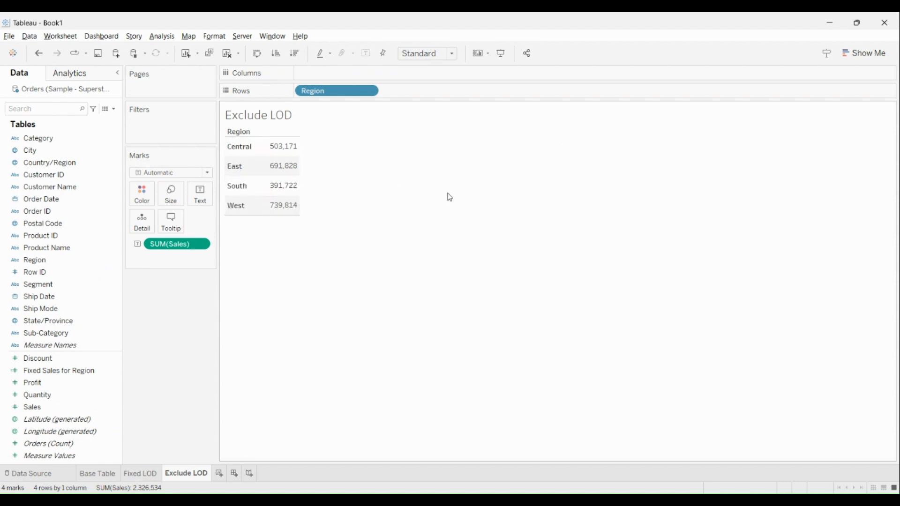
Create a calculated field named "Exclude state for Sales"
click(113, 110)
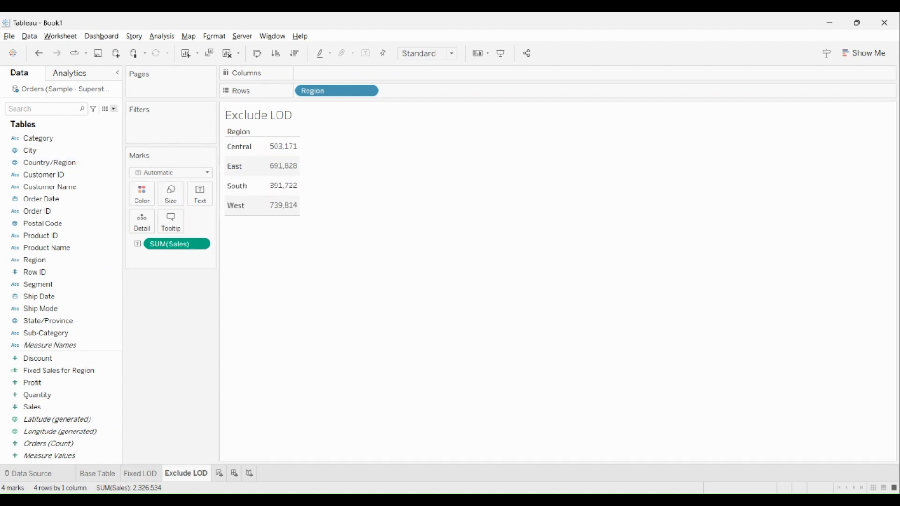
click(95, 124)
text(Exclude)
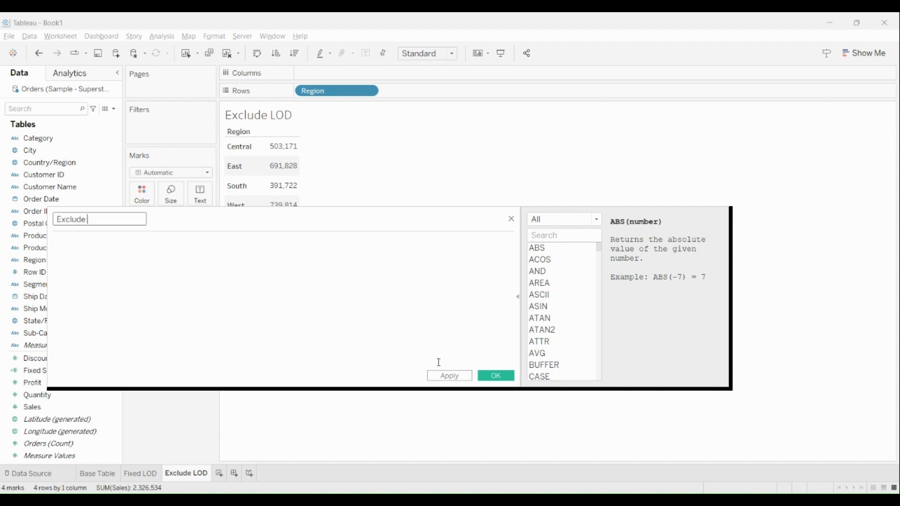
text( state for Sales)
click(439, 362)
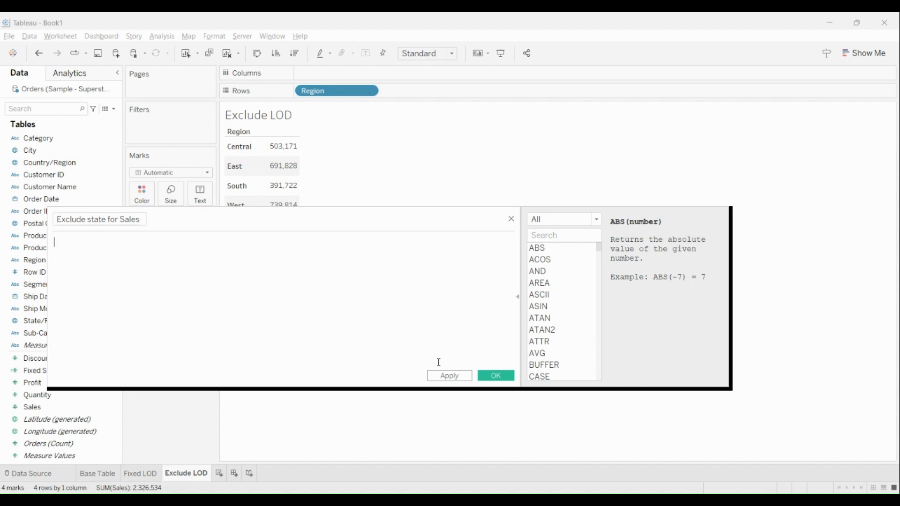
Enter the formula {EXCLUDE [State/Province]:SUM([Sales]) in the calculation, enlarging the formula text
text({)
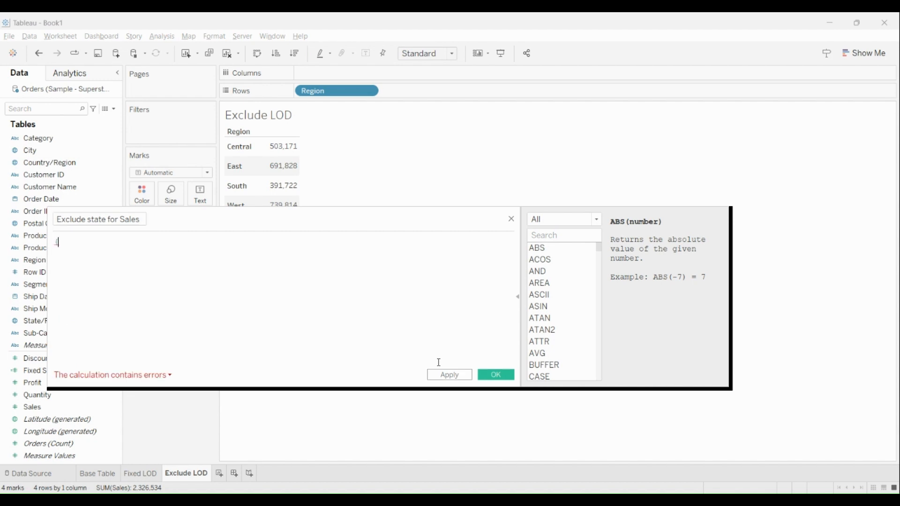
ctrl+scroll(438, 363, up, 3)
text(ex)
key(Return)
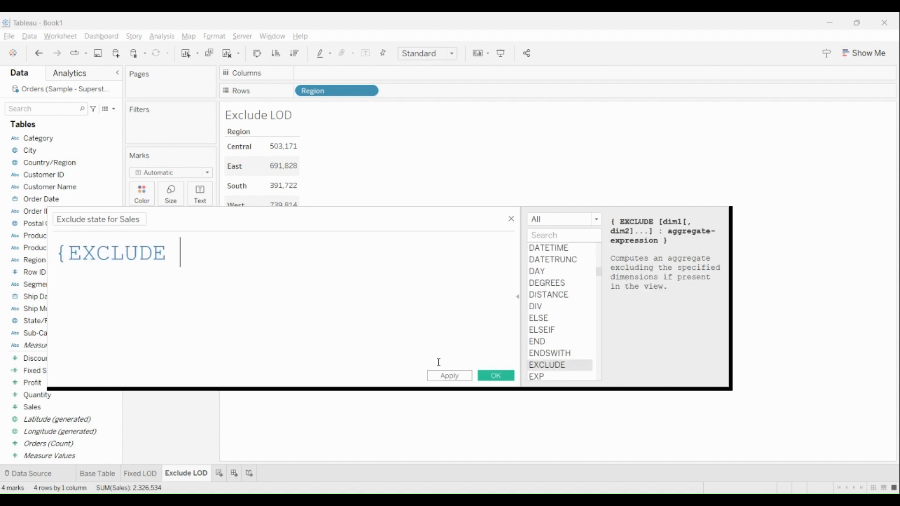
text(sta)
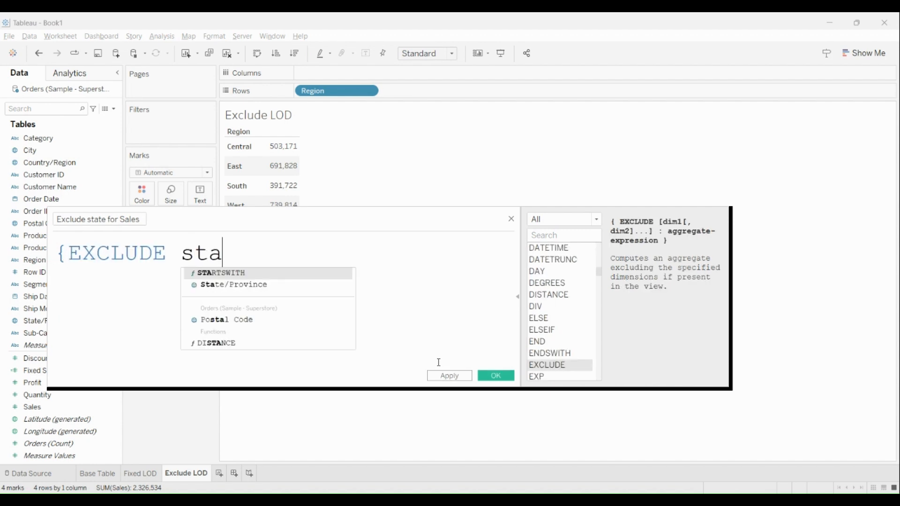
key(Down)
key(Return)
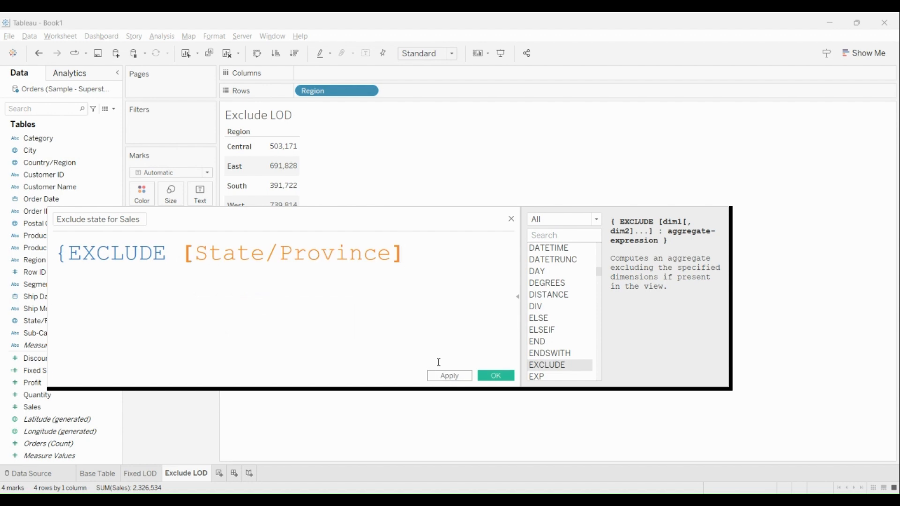
text(:sum)
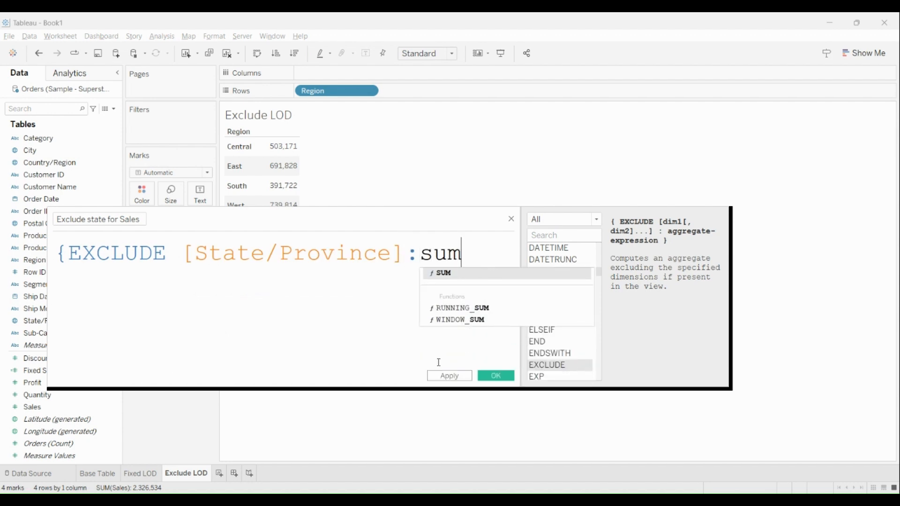
key(Return)
text(sa)
key(Return)
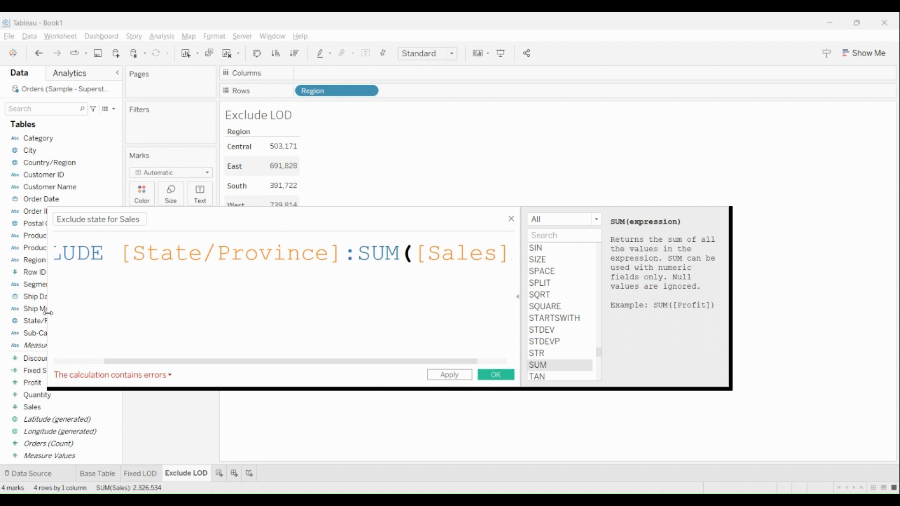
Widen the calculation editor, finish the EXCLUDE formula with a closing } and save the calculated field
drag(48, 313, 0, 308)
drag(302, 215, 452, 203)
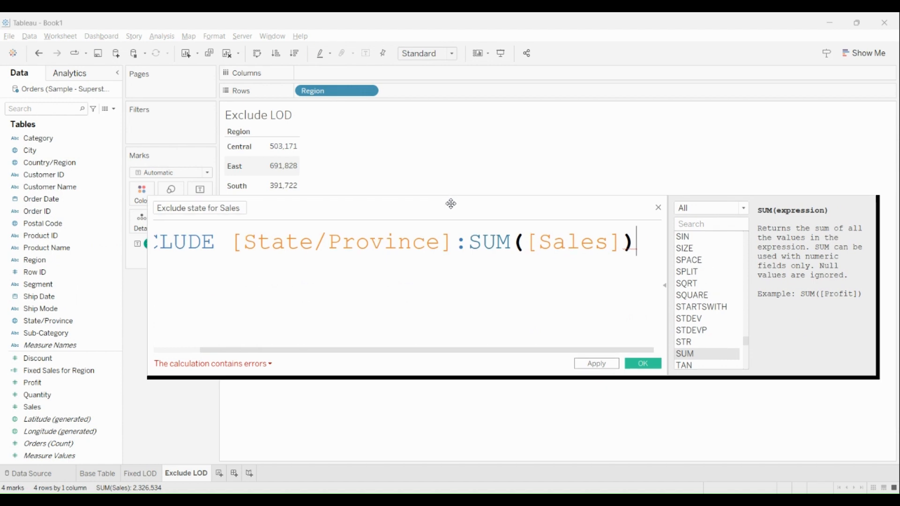
click(664, 286)
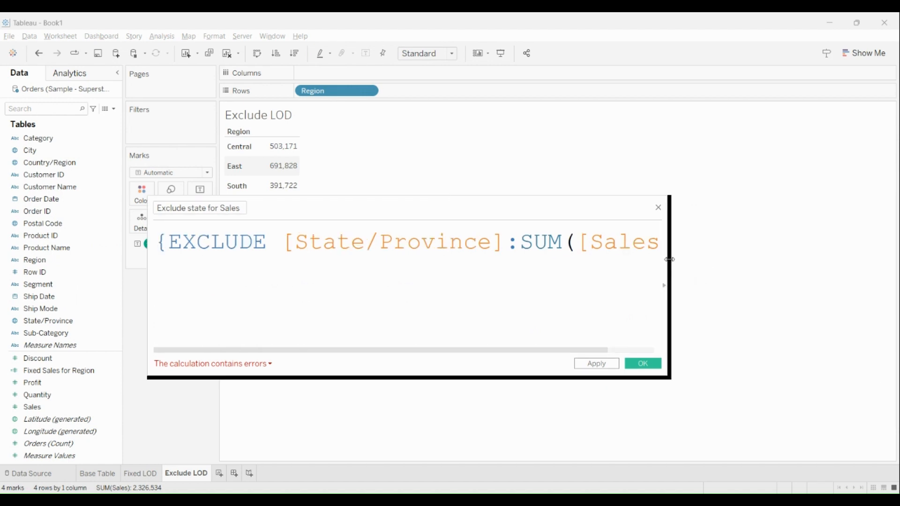
drag(668, 257, 712, 259)
click(691, 251)
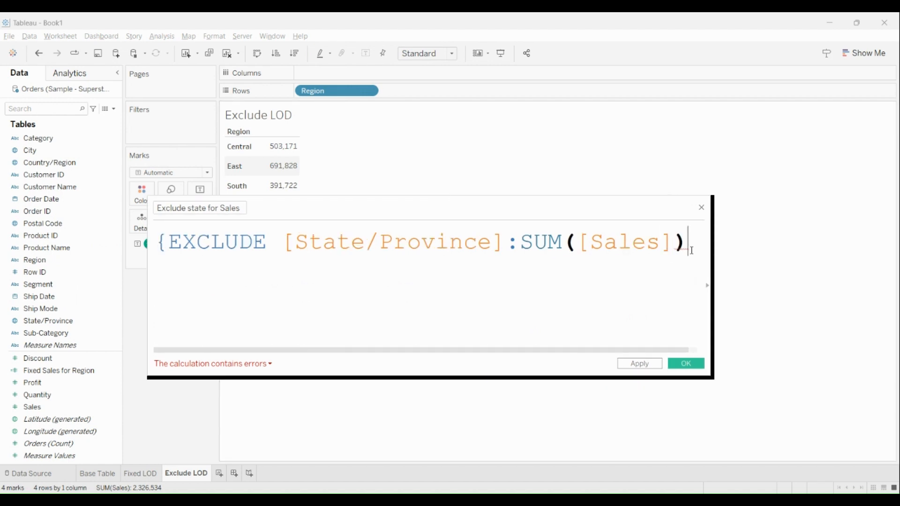
text(})
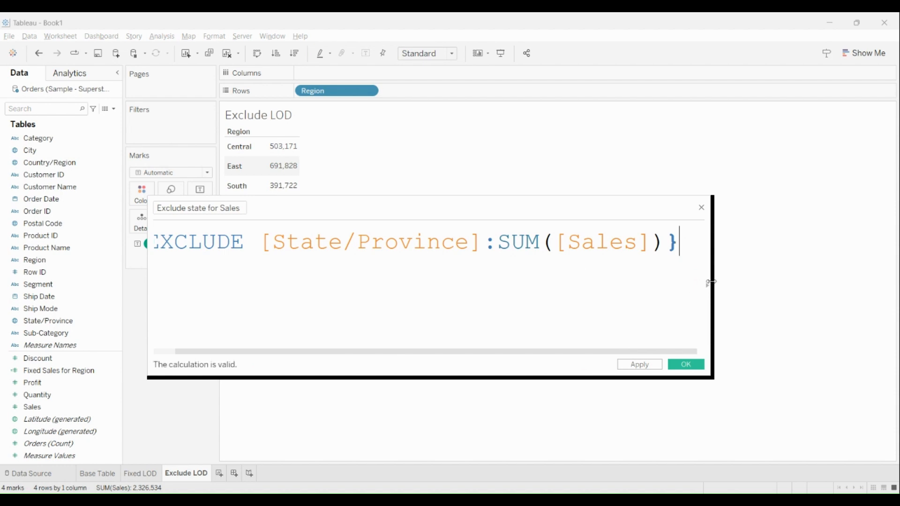
drag(712, 268, 820, 270)
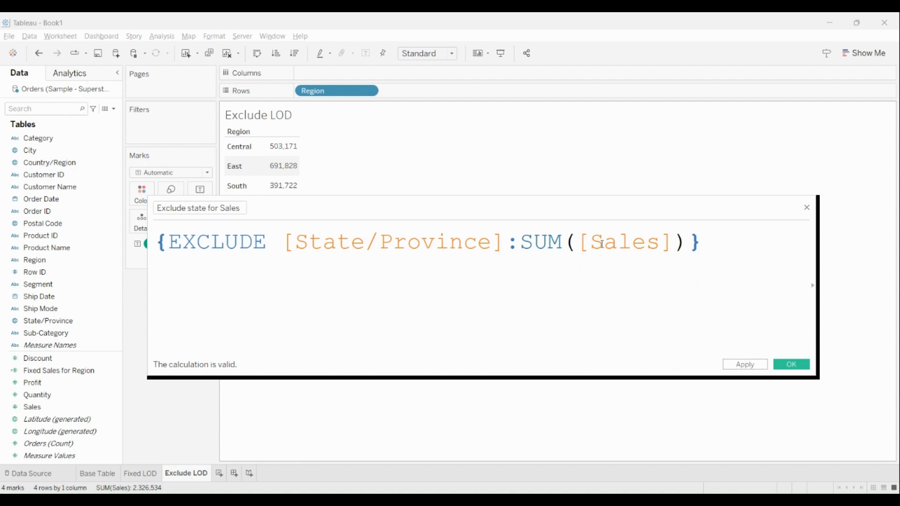
click(739, 367)
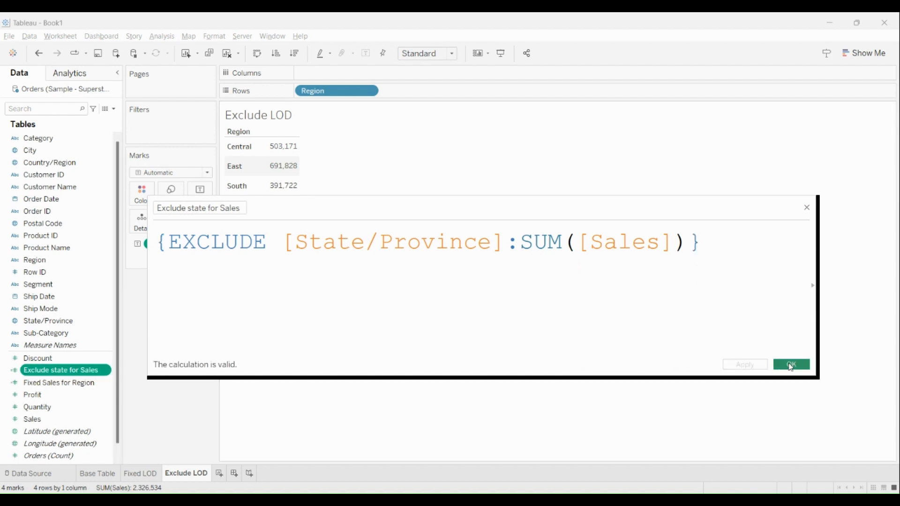
click(791, 365)
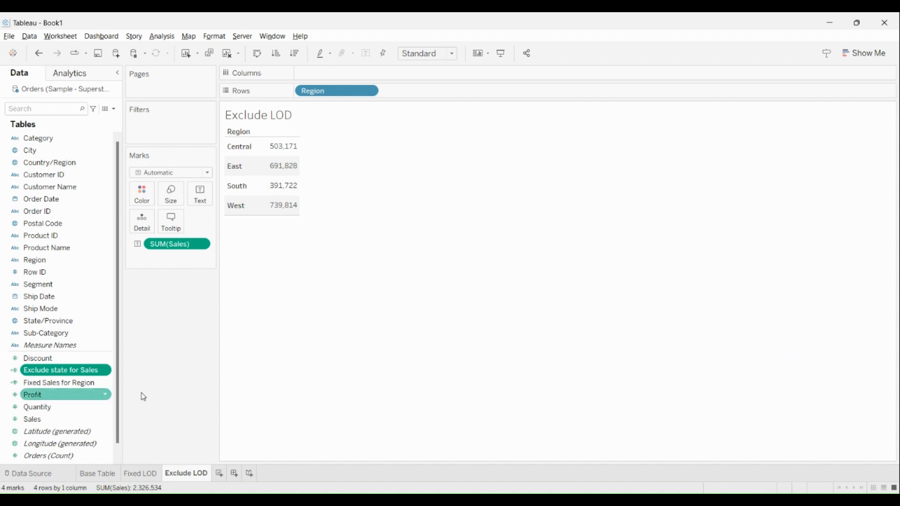
Show Exclude state for Sales beside Sales with wider columns, and break the regions down by State/Province
drag(75, 369, 285, 193)
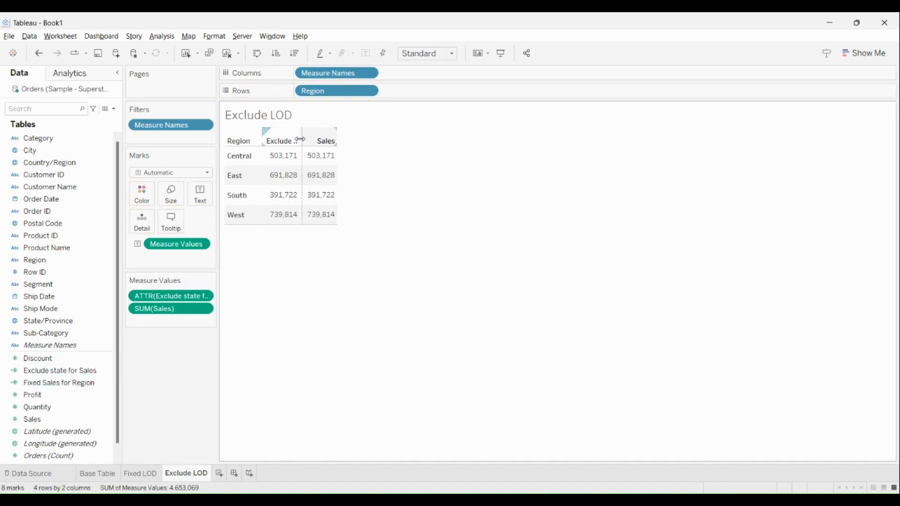
drag(300, 140, 368, 141)
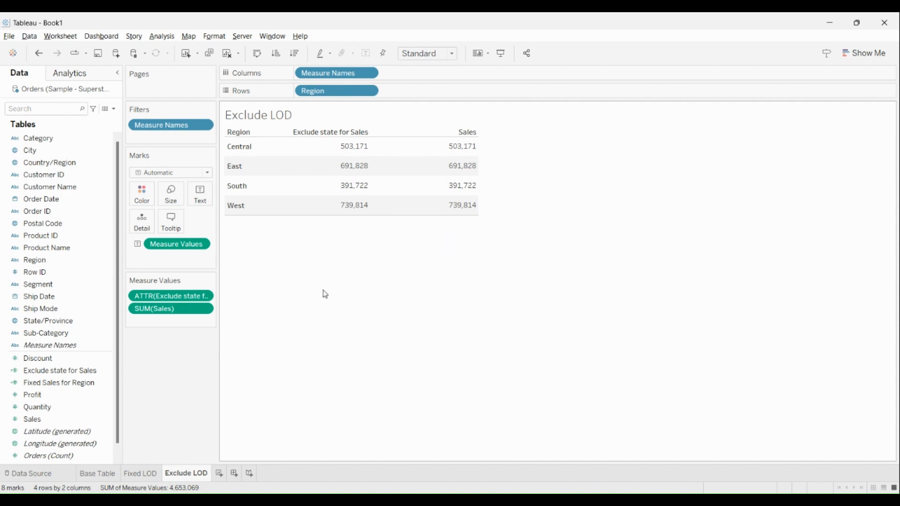
drag(49, 321, 416, 99)
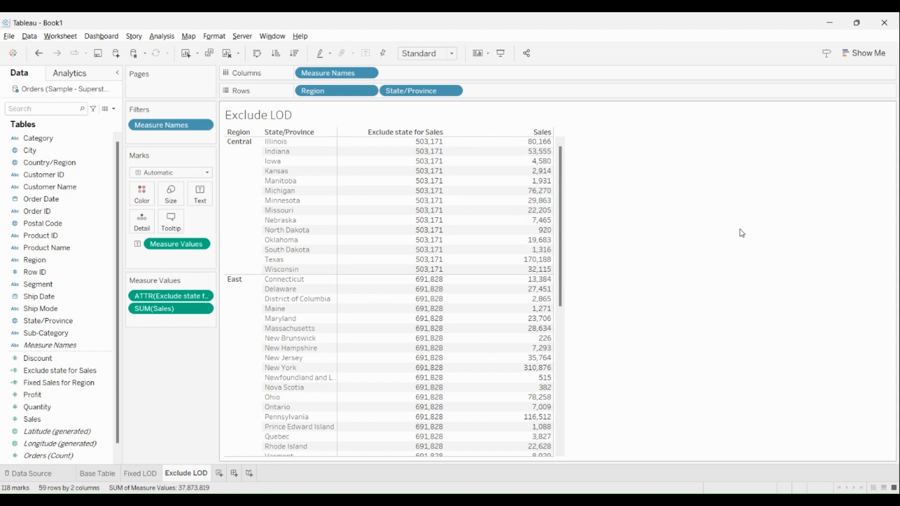
On the Base Table sheet, split the regional sales into columns by Category
click(97, 474)
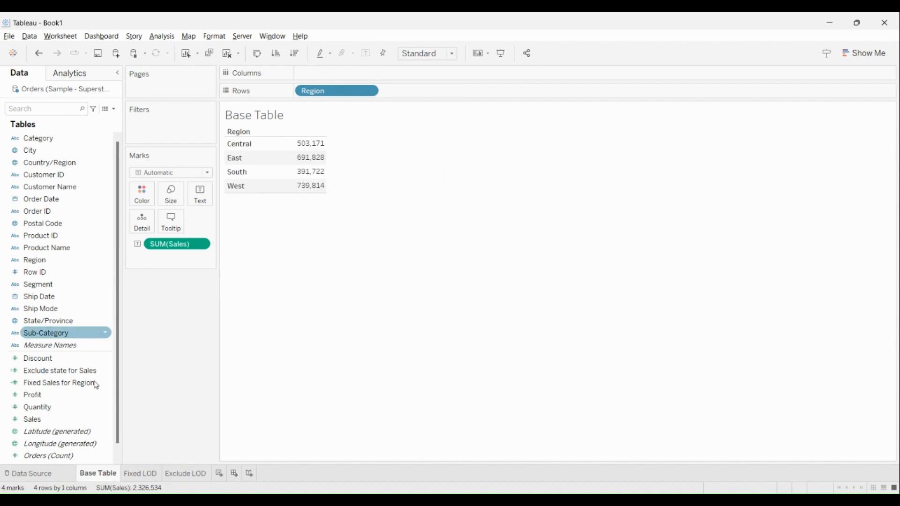
drag(60, 139, 341, 77)
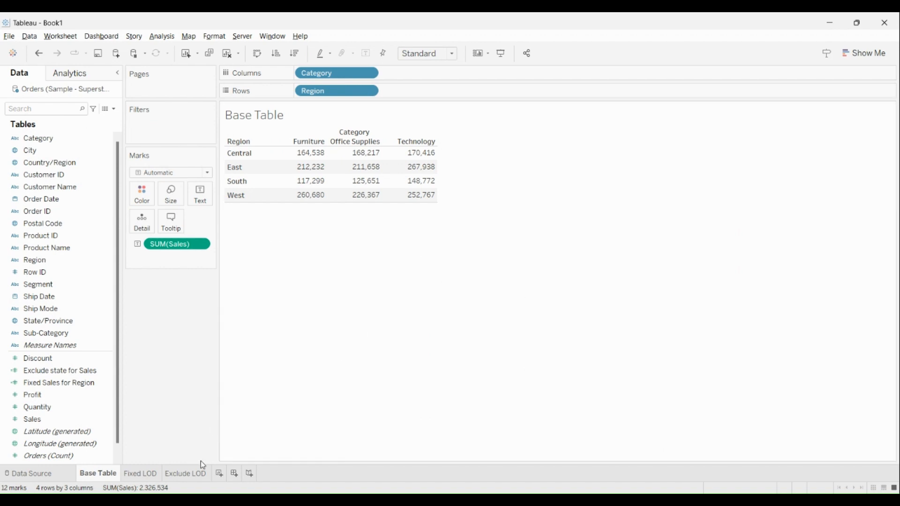
On the Exclude LOD sheet, add Category to the columns after Measure Names and slightly widen the table's columns
click(195, 472)
click(57, 140)
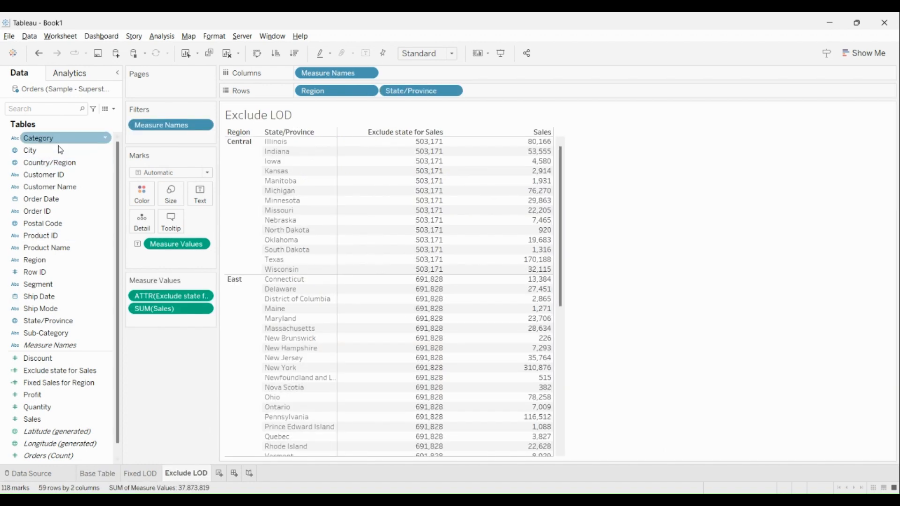
drag(55, 142, 420, 73)
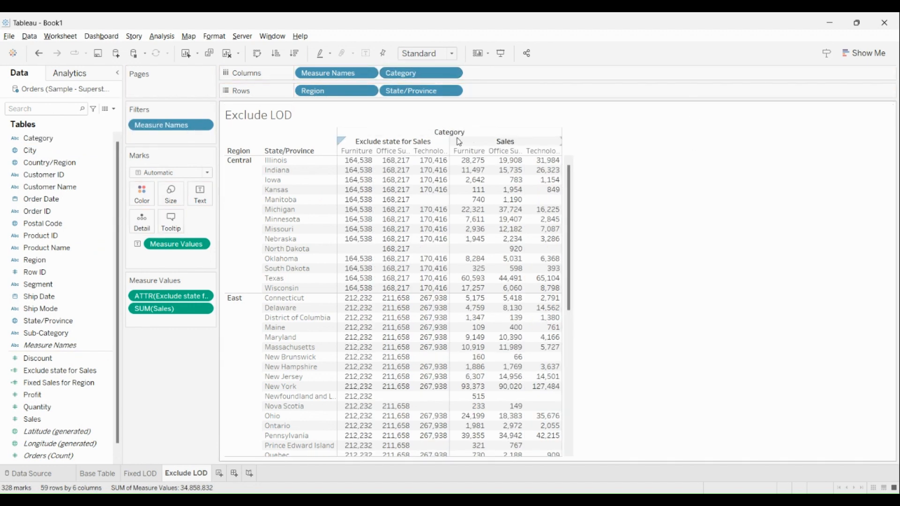
drag(453, 146, 461, 146)
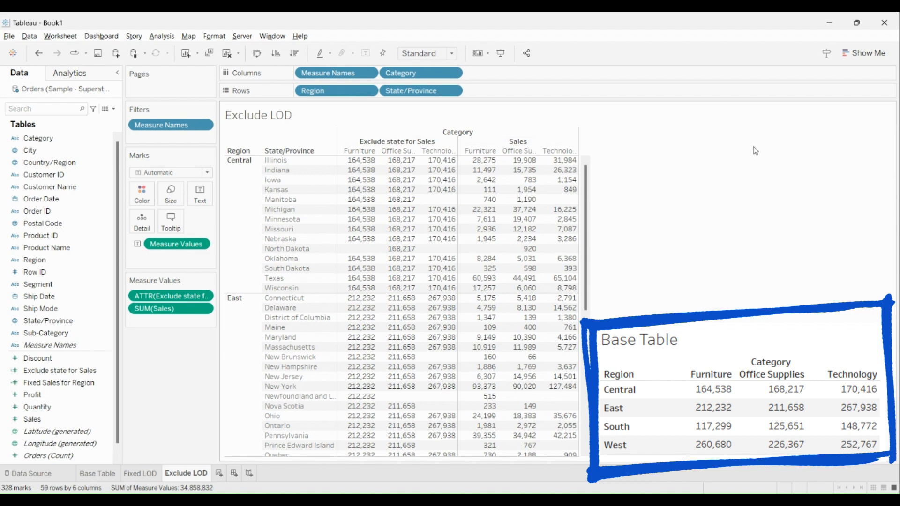
Remove Category from the columns of the Exclude LOD sheet
mouse_move(490, 166)
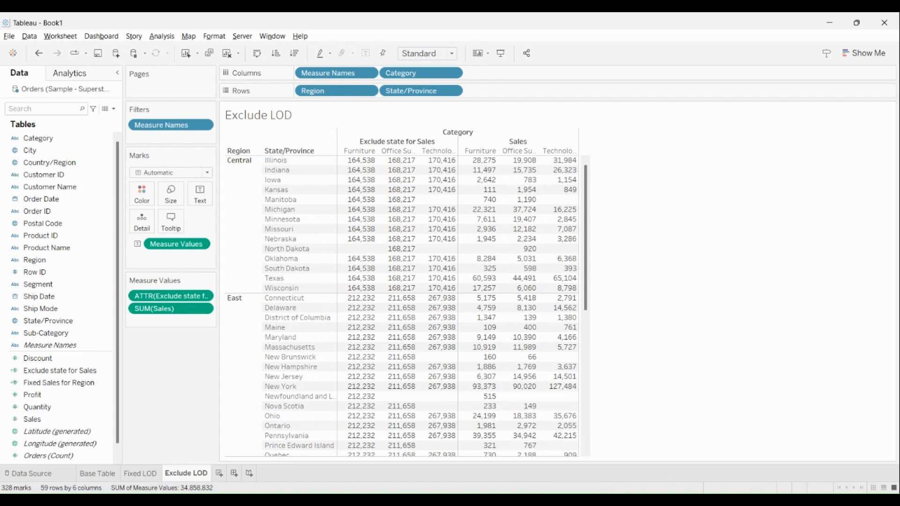
drag(413, 74, 671, 237)
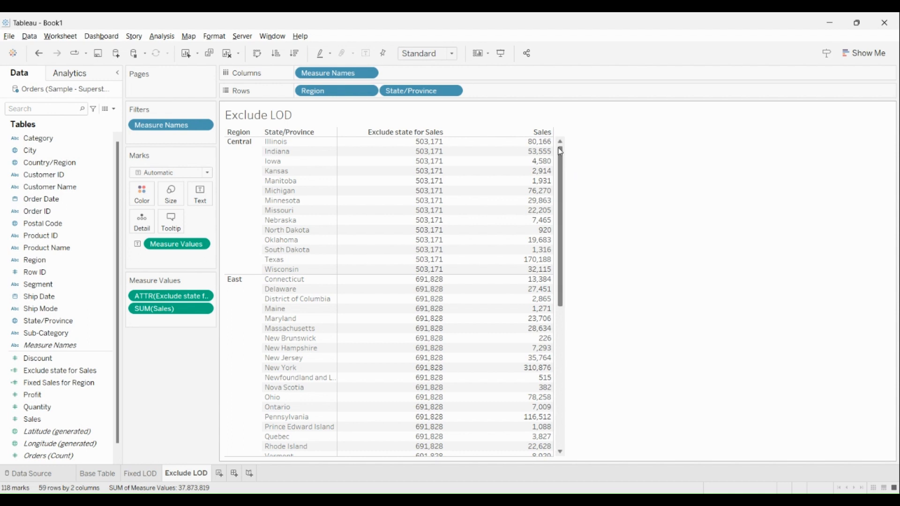
mouse_move(545, 142)
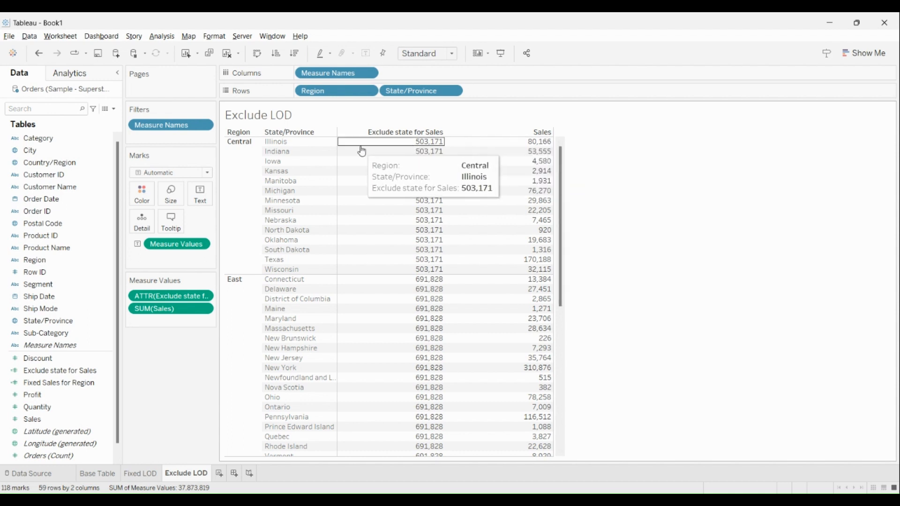